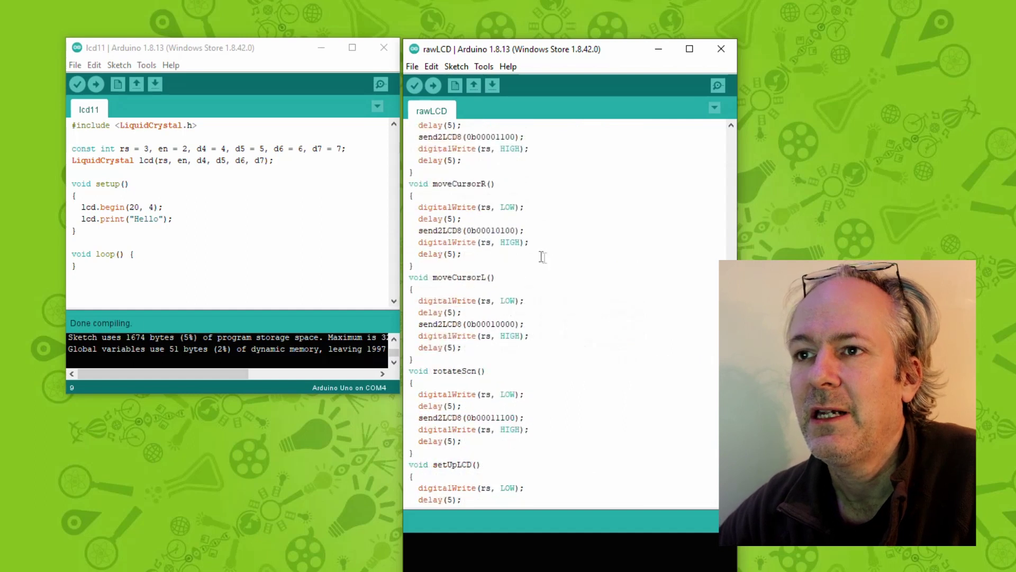
{"action": "scroll", "coordinate": [542, 256], "scroll_direction": "up", "scroll_amount": 5}
{"action": "scroll", "coordinate": [540, 254], "scroll_direction": "up", "scroll_amount": 5}
{"action": "scroll", "coordinate": [532, 250], "scroll_direction": "up", "scroll_amount": 4}
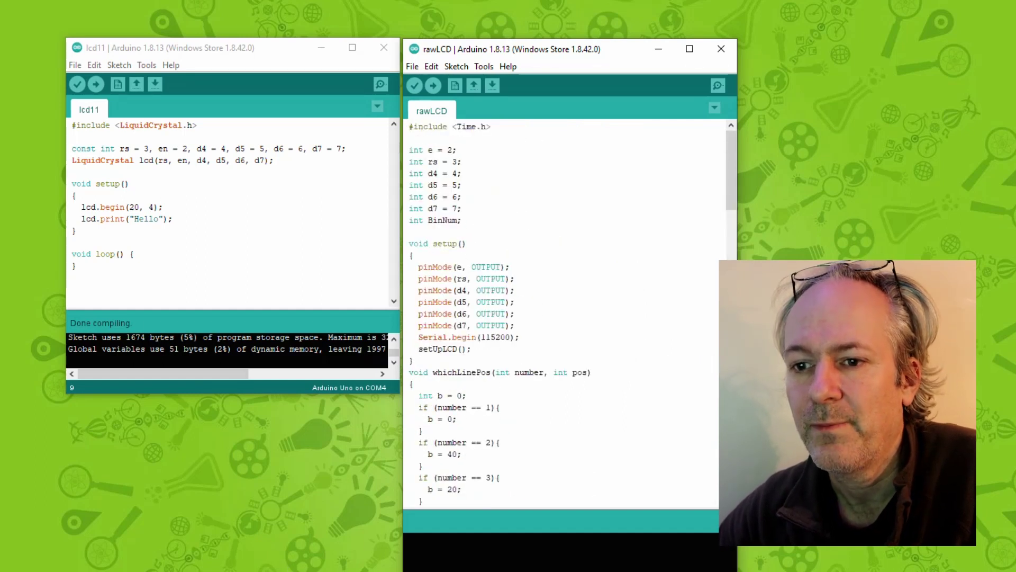
Open the LCD2 sketch and place its window on the left beside rawLCD
{"action": "key", "text": "alt+Tab"}
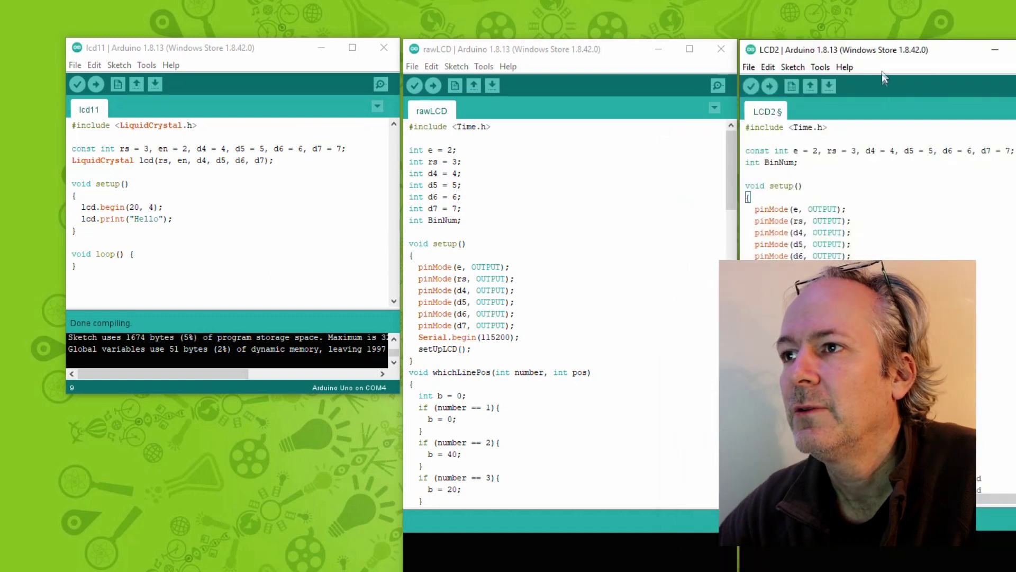
{"action": "left_click_drag", "start_coordinate": [882, 54], "coordinate": [222, 70]}
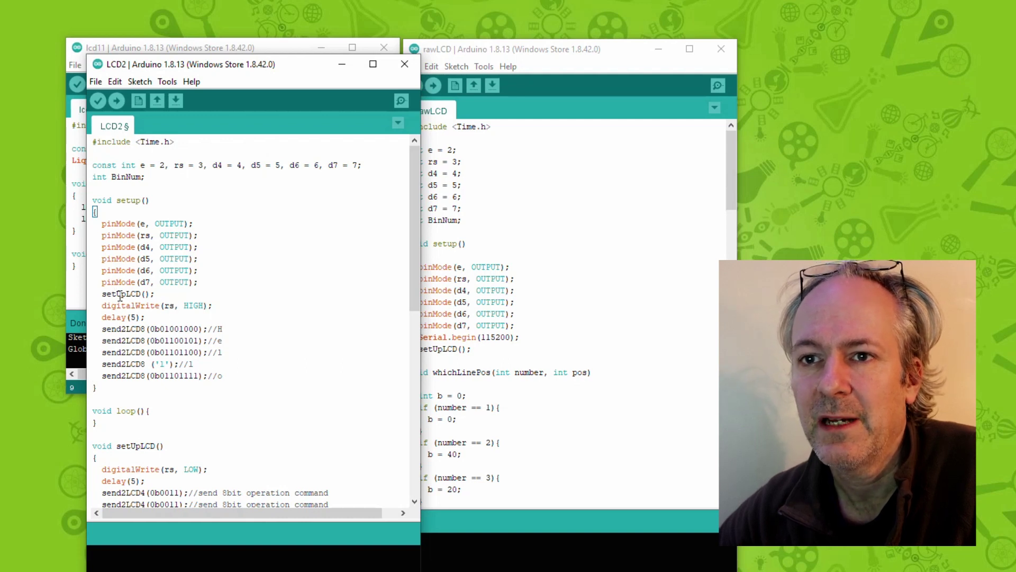
{"action": "scroll", "coordinate": [139, 293], "scroll_direction": "down", "scroll_amount": 3}
{"action": "scroll", "coordinate": [139, 294], "scroll_direction": "down", "scroll_amount": 3}
{"action": "scroll", "coordinate": [128, 279], "scroll_direction": "down", "scroll_amount": 3}
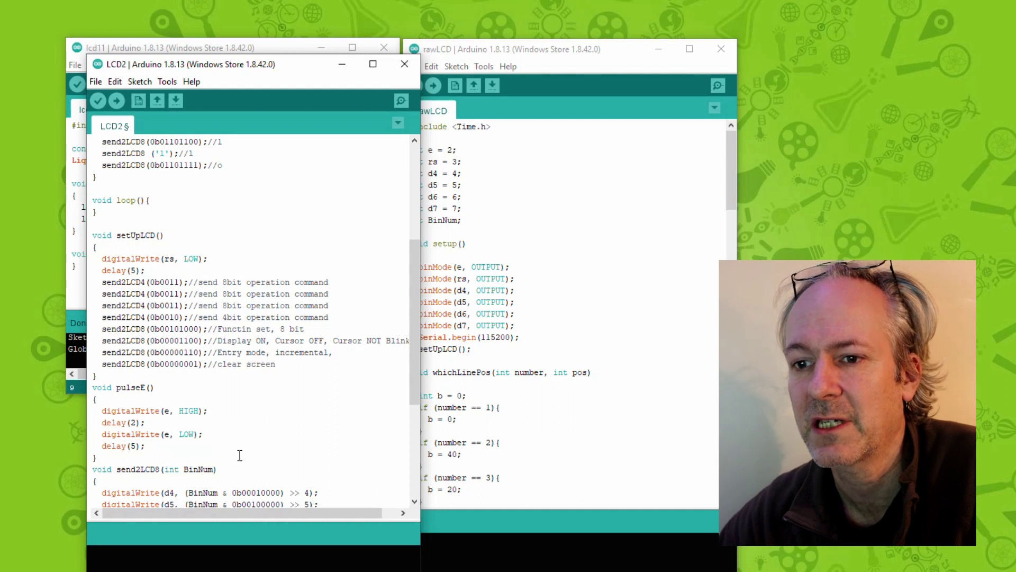
Check the Wikipedia HD44780 4-bit mode selection notes, then minimize Chrome to reveal LCD2's setUpLCD
{"action": "key", "text": "alt+Tab"}
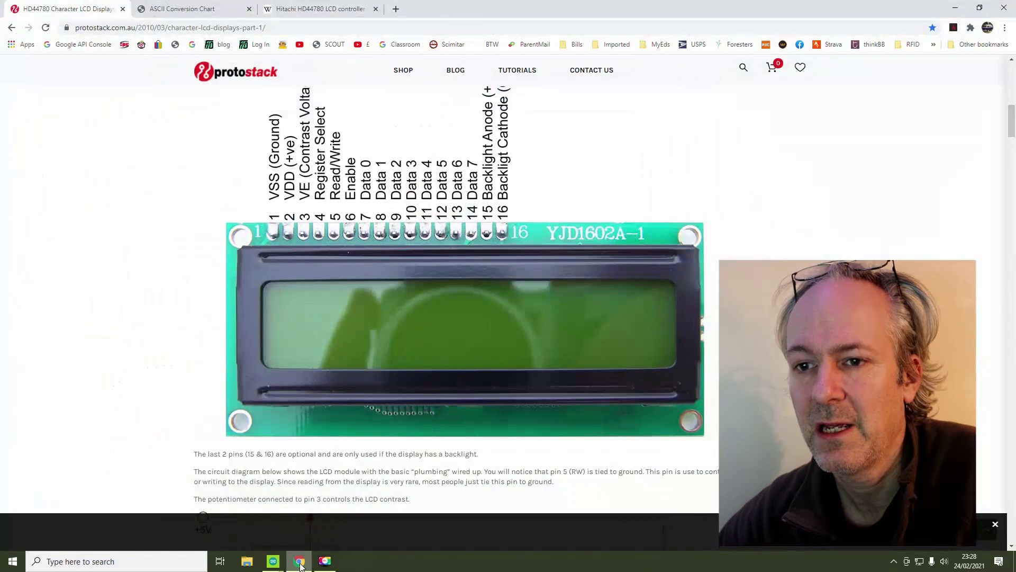
{"action": "left_click", "coordinate": [191, 9]}
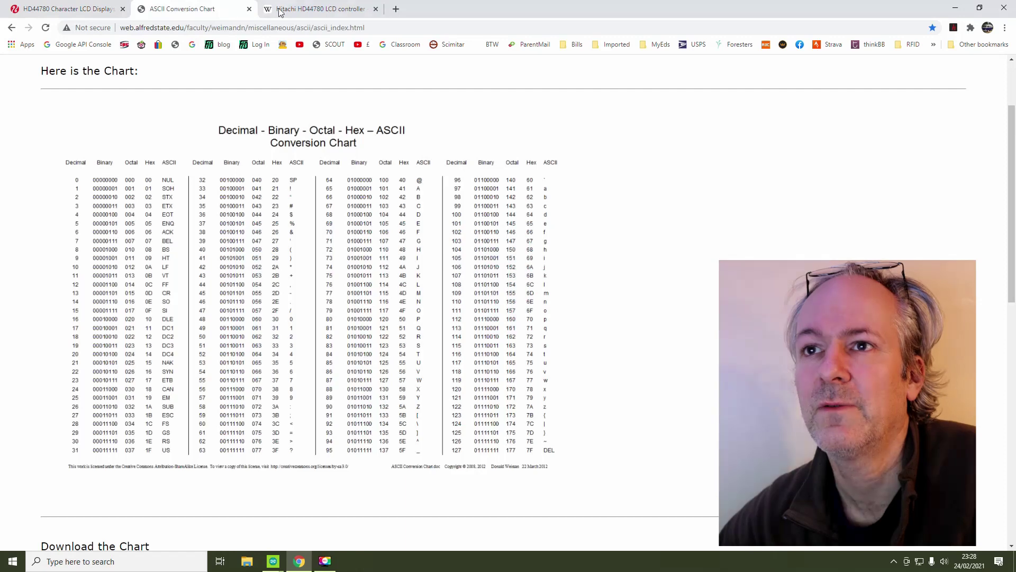
{"action": "left_click", "coordinate": [297, 12]}
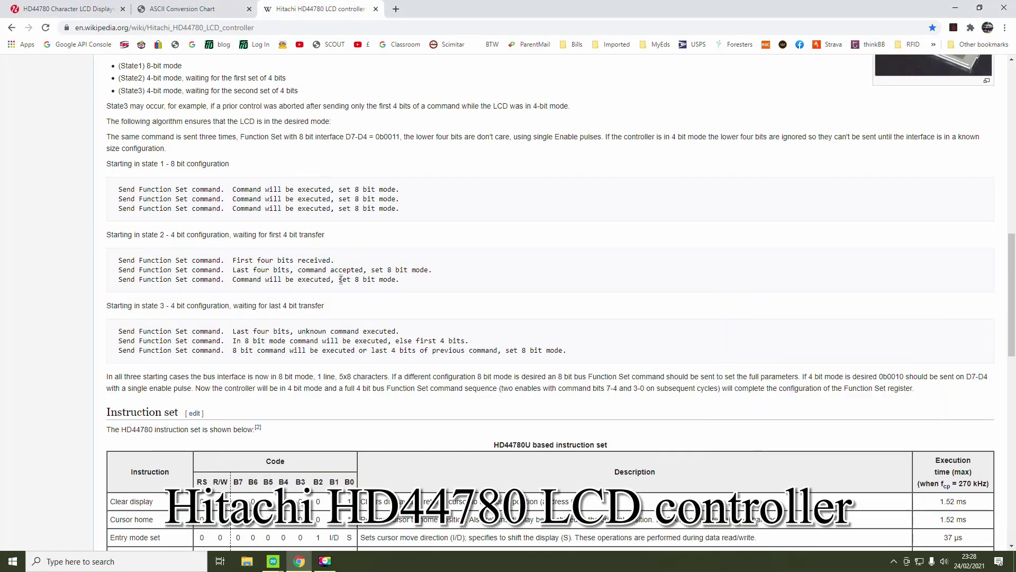
{"action": "scroll", "coordinate": [303, 301], "scroll_direction": "up", "scroll_amount": 4}
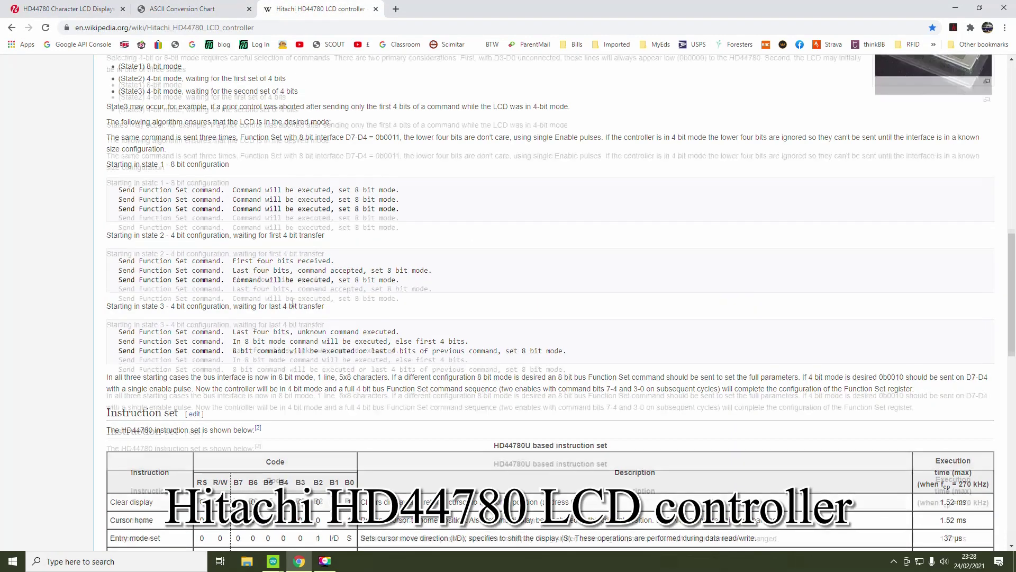
{"action": "scroll", "coordinate": [302, 300], "scroll_direction": "up", "scroll_amount": 4}
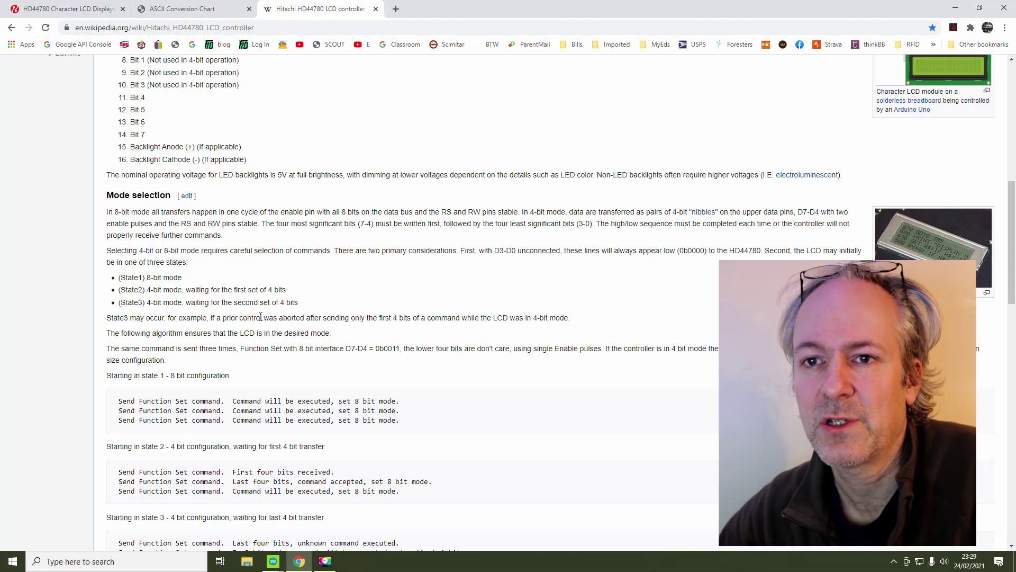
{"action": "scroll", "coordinate": [262, 317], "scroll_direction": "down", "scroll_amount": 3}
{"action": "scroll", "coordinate": [238, 317], "scroll_direction": "down", "scroll_amount": 2}
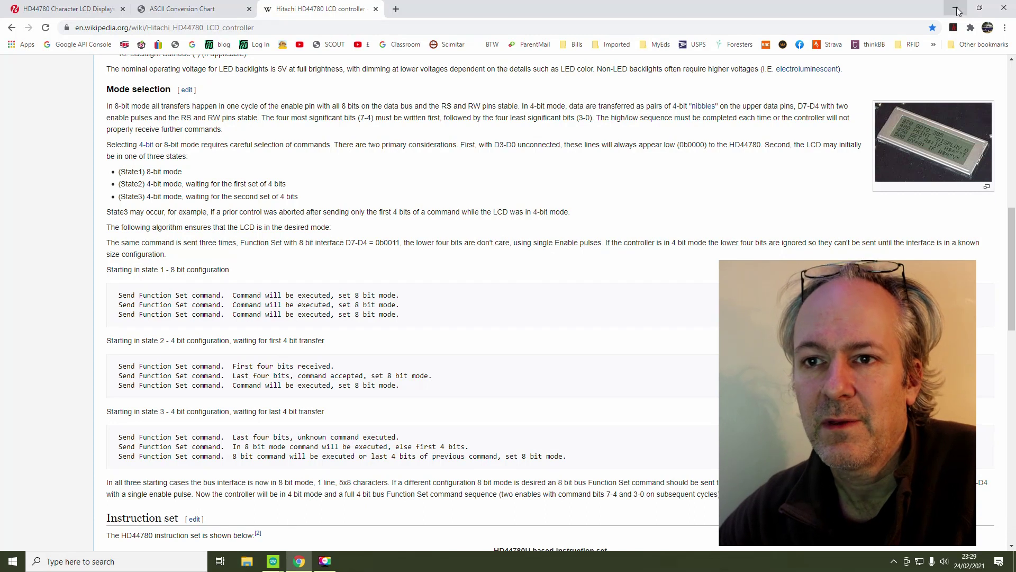
{"action": "left_click", "coordinate": [955, 8]}
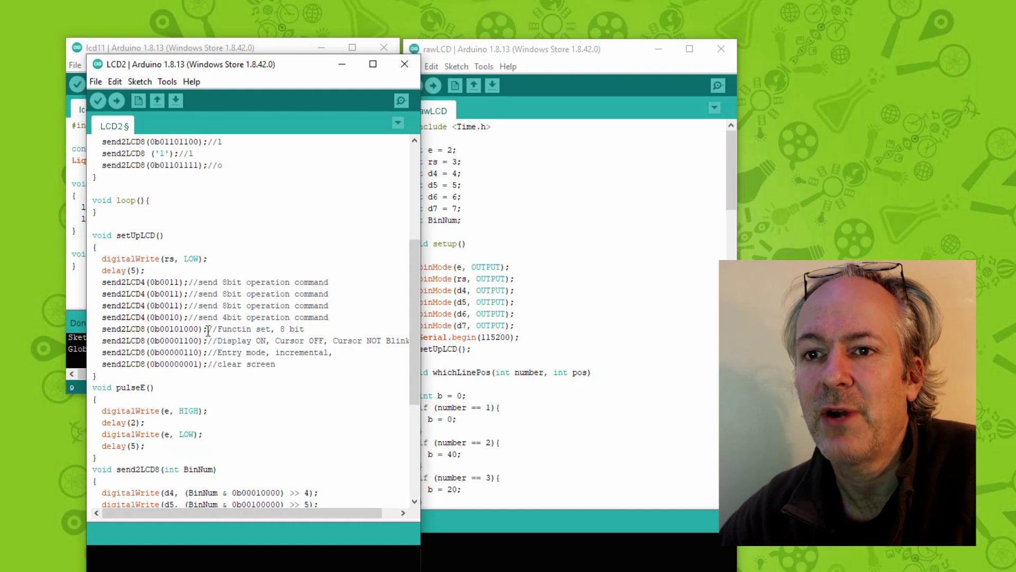
{"action": "scroll", "coordinate": [208, 330], "scroll_direction": "down", "scroll_amount": 5}
{"action": "scroll", "coordinate": [159, 330], "scroll_direction": "down", "scroll_amount": 3}
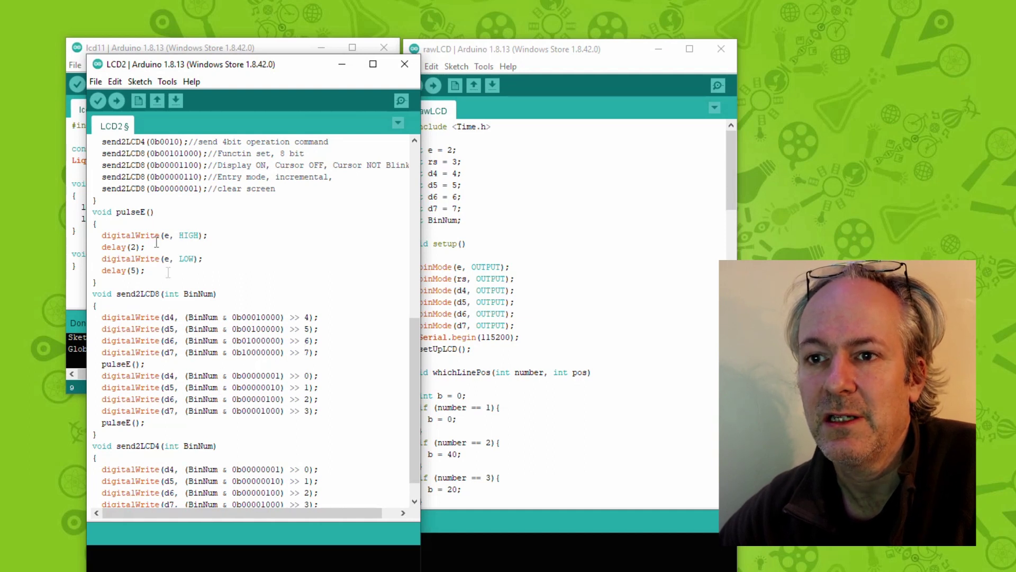
{"action": "scroll", "coordinate": [222, 394], "scroll_direction": "down", "scroll_amount": 1}
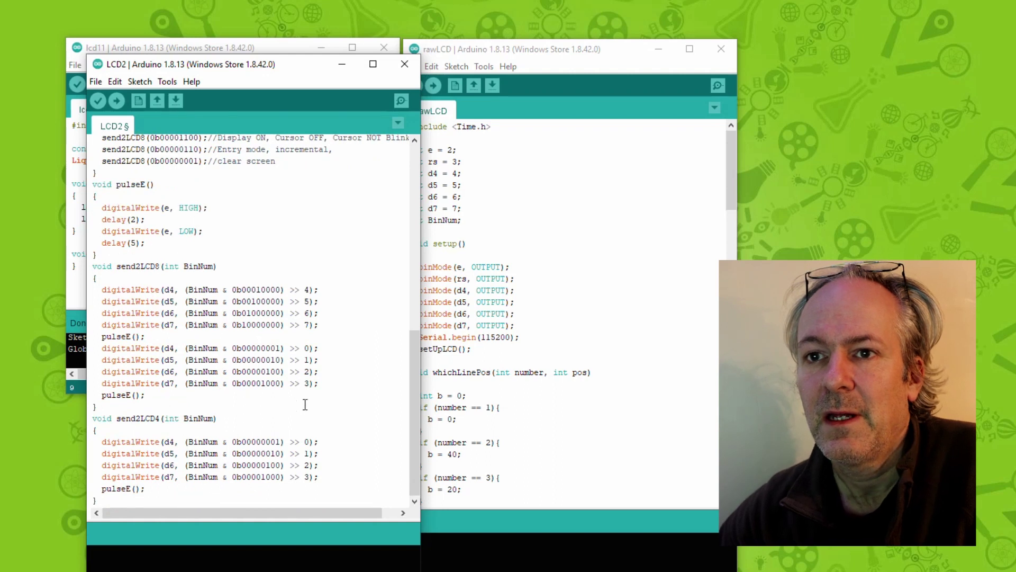
{"action": "scroll", "coordinate": [304, 405], "scroll_direction": "up", "scroll_amount": 4}
{"action": "scroll", "coordinate": [306, 402], "scroll_direction": "up", "scroll_amount": 4}
{"action": "scroll", "coordinate": [310, 399], "scroll_direction": "up", "scroll_amount": 4}
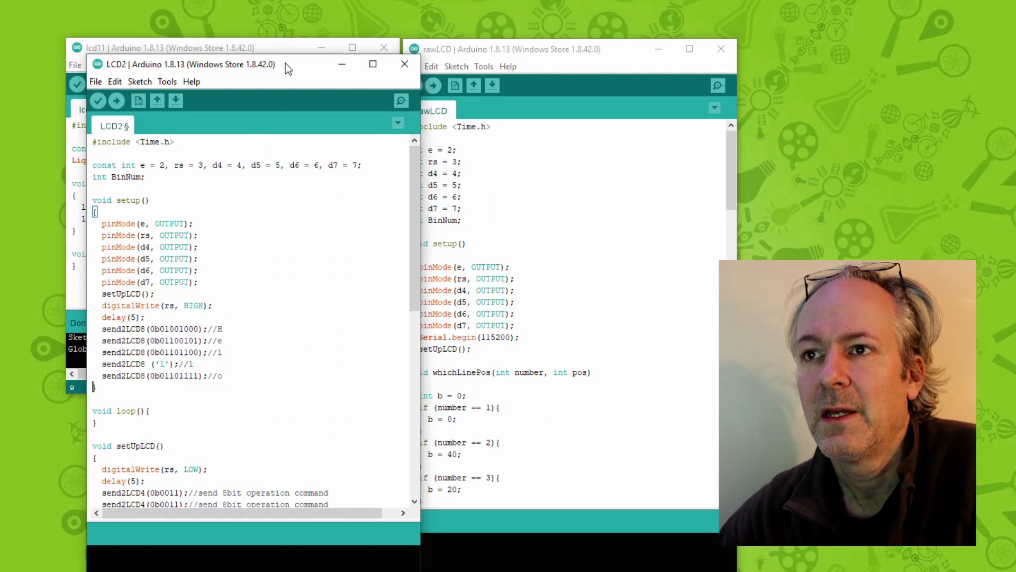
{"action": "left_click", "coordinate": [477, 46]}
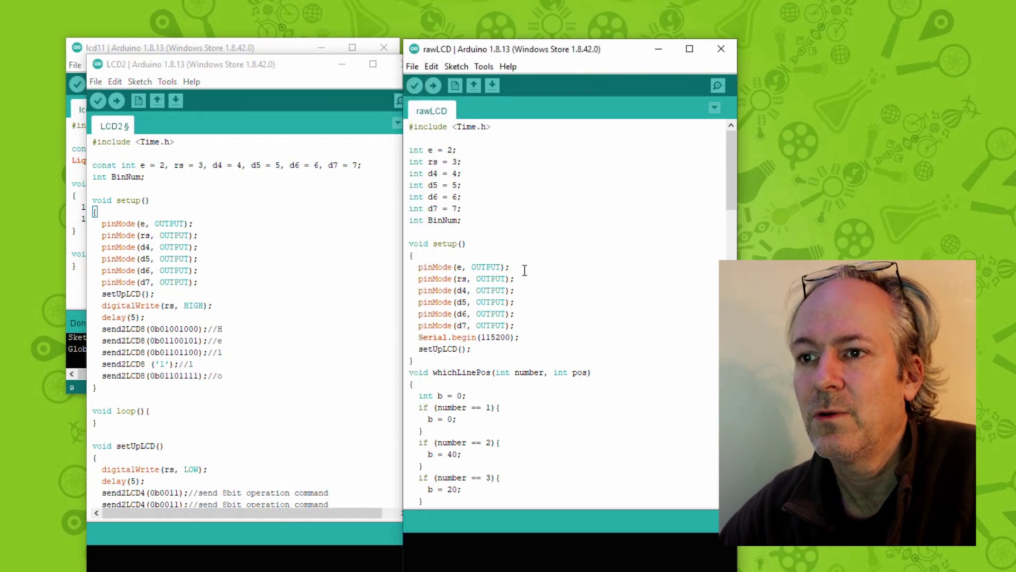
{"action": "scroll", "coordinate": [525, 270], "scroll_direction": "down", "scroll_amount": 3}
{"action": "scroll", "coordinate": [524, 270], "scroll_direction": "down", "scroll_amount": 3}
{"action": "scroll", "coordinate": [525, 273], "scroll_direction": "down", "scroll_amount": 3}
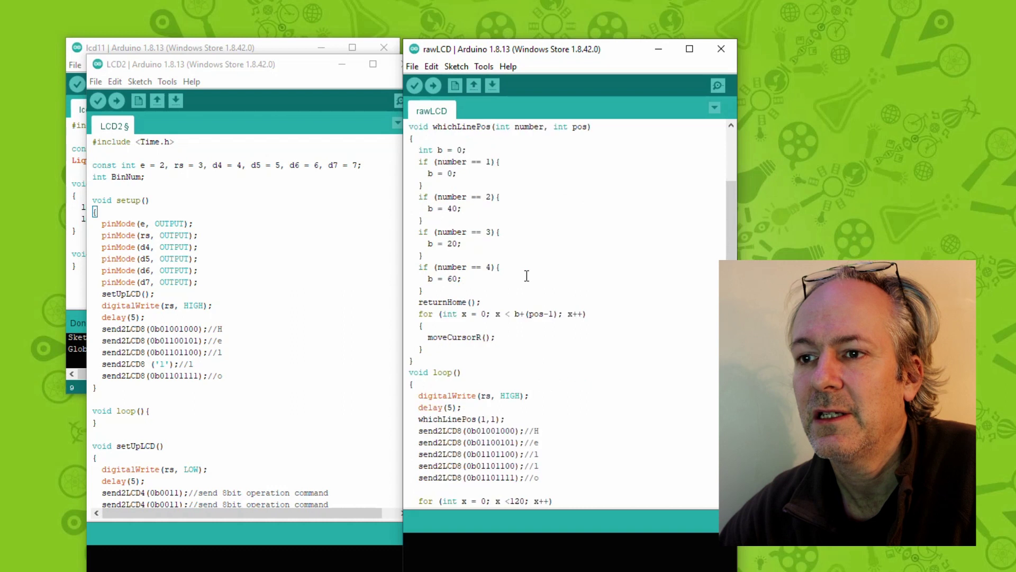
{"action": "scroll", "coordinate": [527, 276], "scroll_direction": "down", "scroll_amount": 3}
{"action": "scroll", "coordinate": [525, 276], "scroll_direction": "down", "scroll_amount": 3}
{"action": "scroll", "coordinate": [526, 275], "scroll_direction": "down", "scroll_amount": 3}
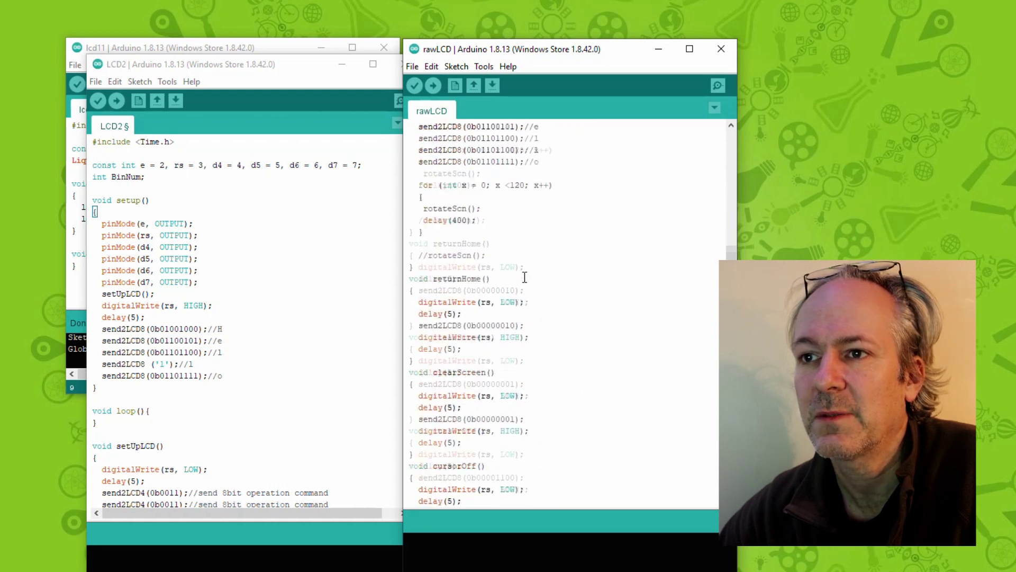
{"action": "scroll", "coordinate": [525, 273], "scroll_direction": "down", "scroll_amount": 2}
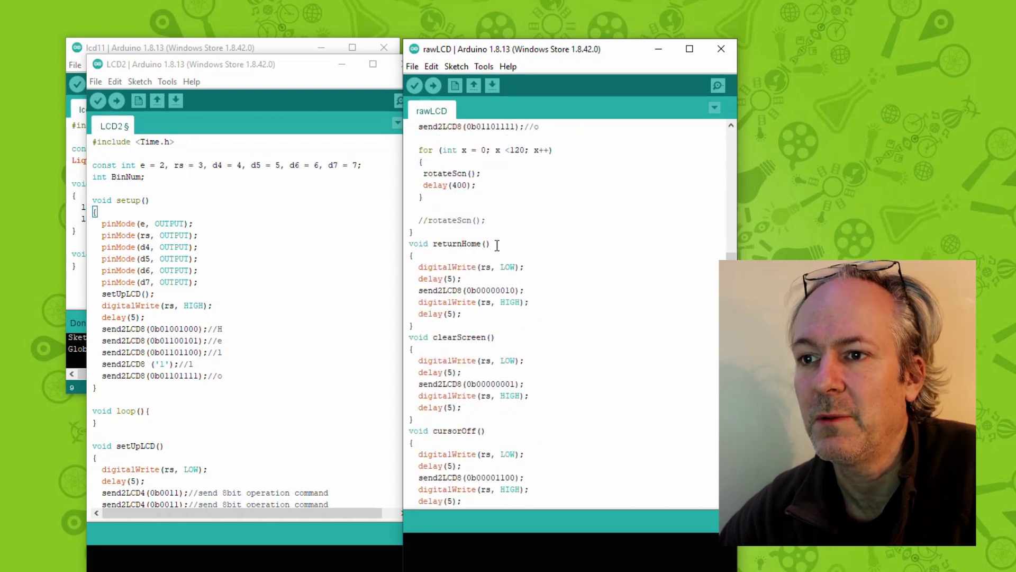
{"action": "scroll", "coordinate": [501, 270], "scroll_direction": "down", "scroll_amount": 3}
{"action": "scroll", "coordinate": [476, 319], "scroll_direction": "down", "scroll_amount": 3}
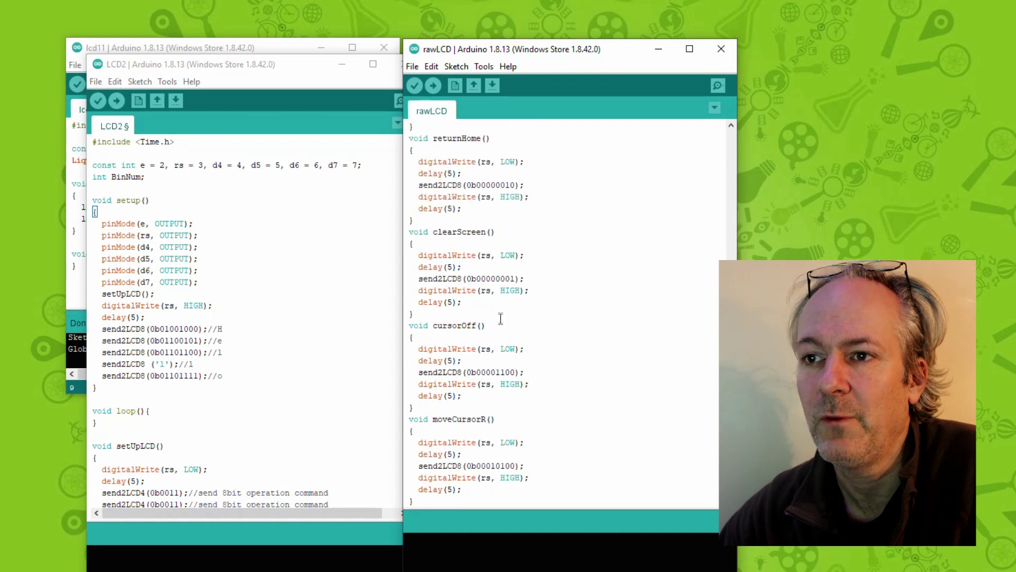
{"action": "scroll", "coordinate": [476, 326], "scroll_direction": "down", "scroll_amount": 3}
{"action": "scroll", "coordinate": [480, 326], "scroll_direction": "down", "scroll_amount": 3}
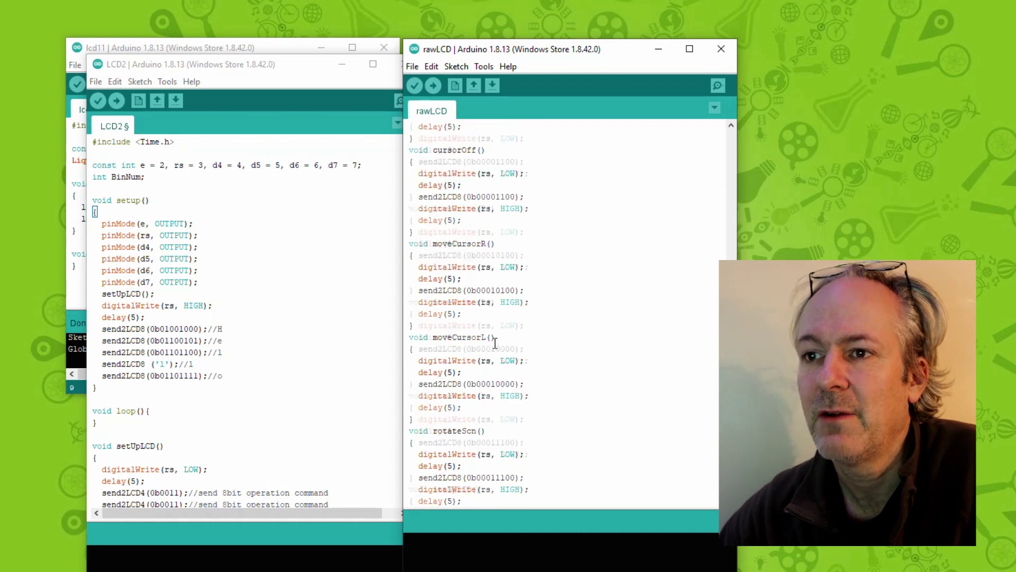
{"action": "scroll", "coordinate": [488, 333], "scroll_direction": "down", "scroll_amount": 3}
{"action": "scroll", "coordinate": [493, 365], "scroll_direction": "down", "scroll_amount": 3}
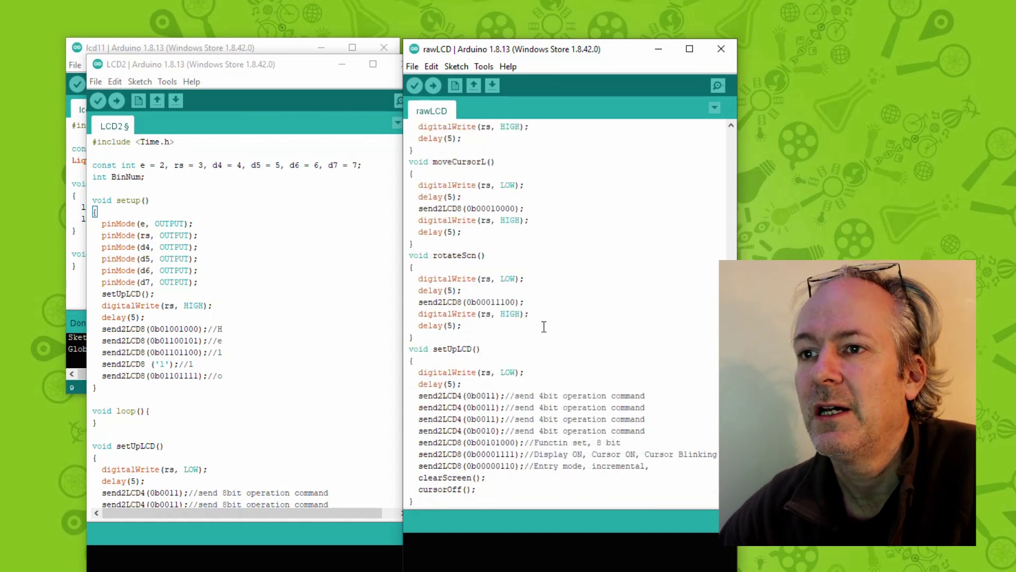
{"action": "scroll", "coordinate": [516, 342], "scroll_direction": "up", "scroll_amount": 6}
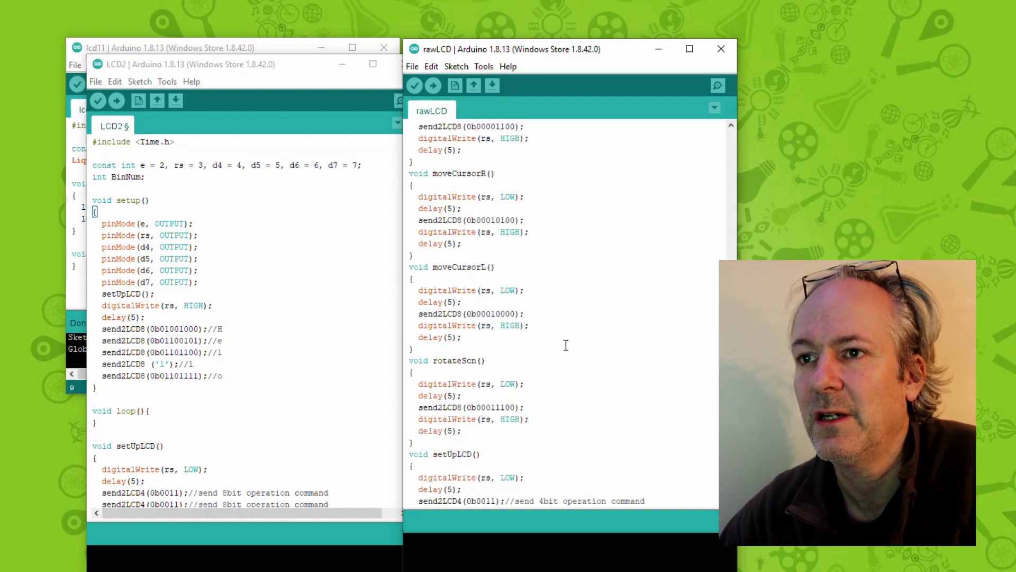
{"action": "scroll", "coordinate": [565, 344], "scroll_direction": "up", "scroll_amount": 3}
{"action": "scroll", "coordinate": [565, 347], "scroll_direction": "up", "scroll_amount": 3}
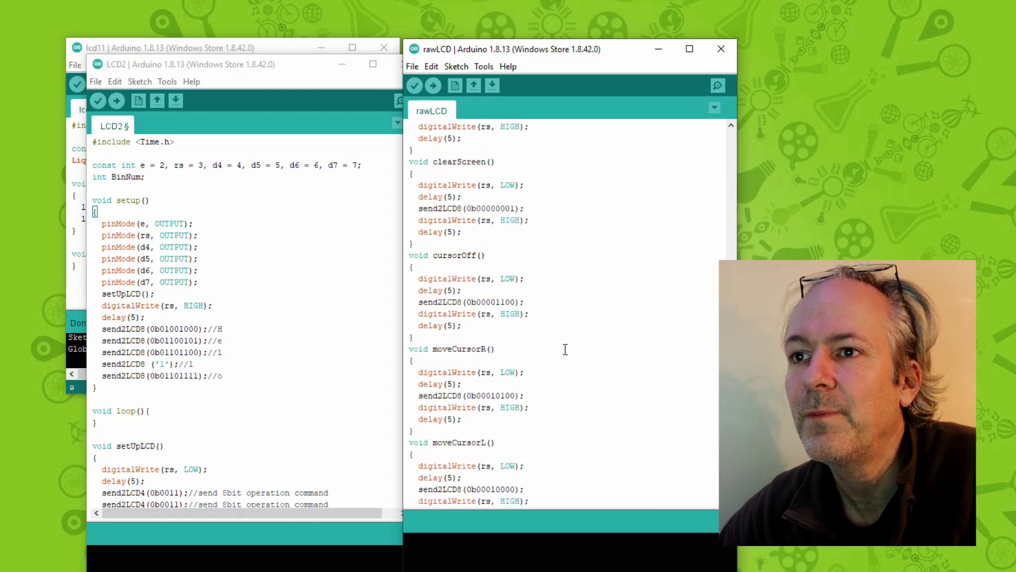
{"action": "scroll", "coordinate": [564, 349], "scroll_direction": "up", "scroll_amount": 3}
{"action": "scroll", "coordinate": [565, 350], "scroll_direction": "down", "scroll_amount": 5}
{"action": "scroll", "coordinate": [568, 349], "scroll_direction": "down", "scroll_amount": 5}
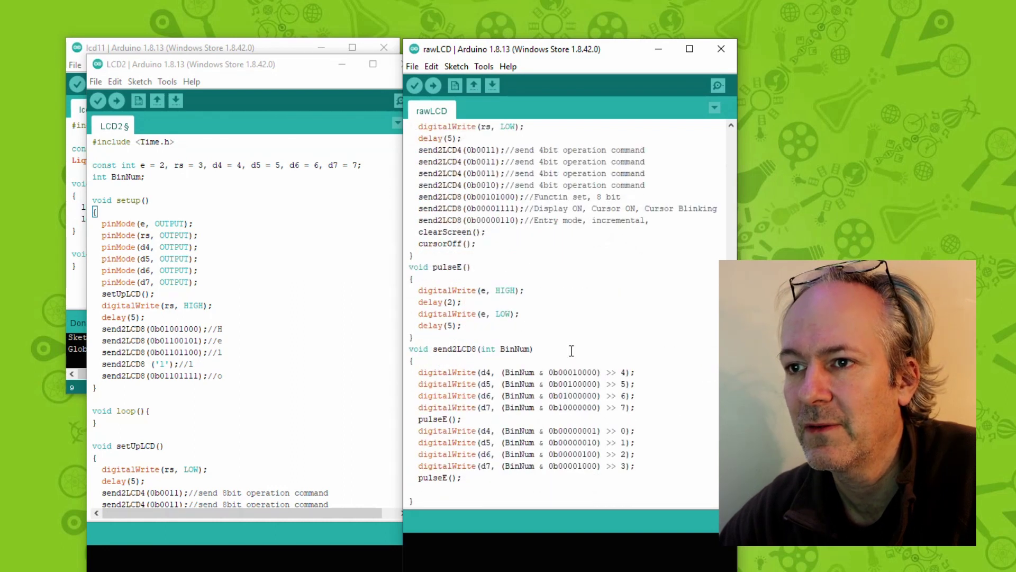
{"action": "scroll", "coordinate": [570, 350], "scroll_direction": "down", "scroll_amount": 3}
{"action": "scroll", "coordinate": [571, 350], "scroll_direction": "down", "scroll_amount": 3}
{"action": "scroll", "coordinate": [571, 349], "scroll_direction": "up", "scroll_amount": 5}
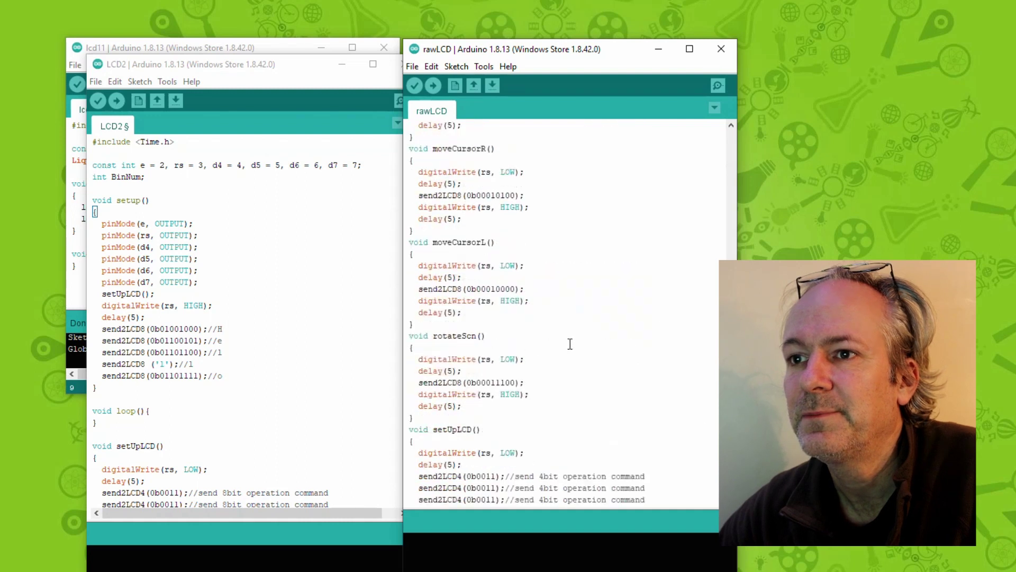
{"action": "scroll", "coordinate": [571, 350], "scroll_direction": "up", "scroll_amount": 5}
{"action": "scroll", "coordinate": [571, 350], "scroll_direction": "up", "scroll_amount": 4}
{"action": "scroll", "coordinate": [571, 347], "scroll_direction": "up", "scroll_amount": 2}
{"action": "scroll", "coordinate": [571, 343], "scroll_direction": "up", "scroll_amount": 3}
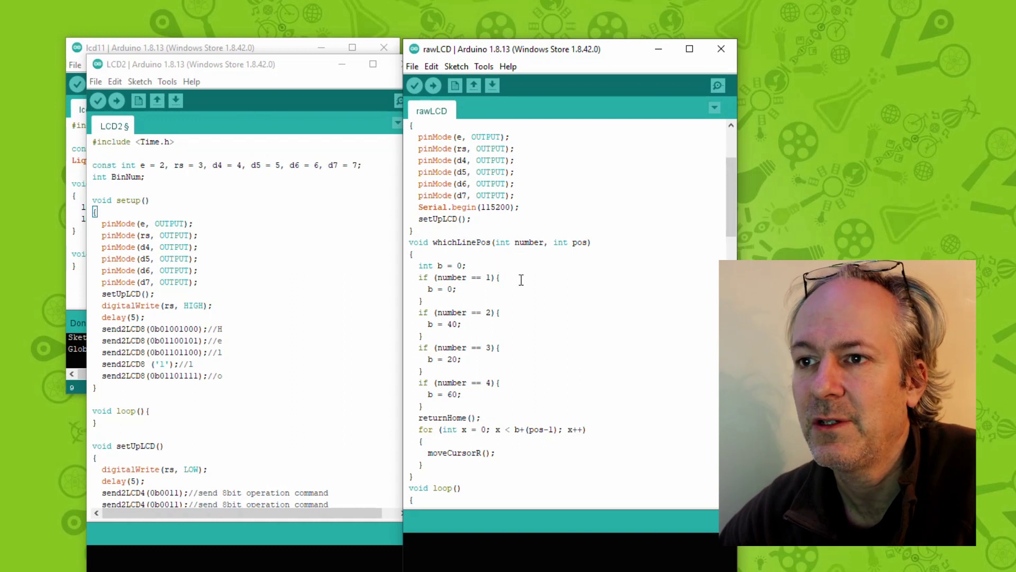
{"action": "scroll", "coordinate": [516, 262], "scroll_direction": "down", "scroll_amount": 4}
{"action": "scroll", "coordinate": [520, 265], "scroll_direction": "up", "scroll_amount": 4}
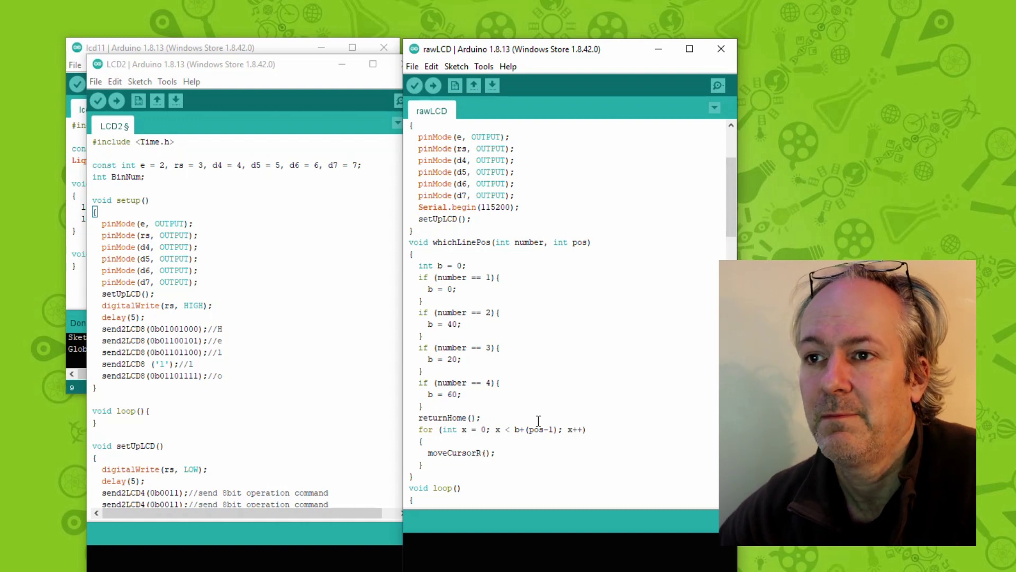
{"action": "scroll", "coordinate": [527, 436], "scroll_direction": "down", "scroll_amount": 3}
{"action": "scroll", "coordinate": [527, 435], "scroll_direction": "down", "scroll_amount": 3}
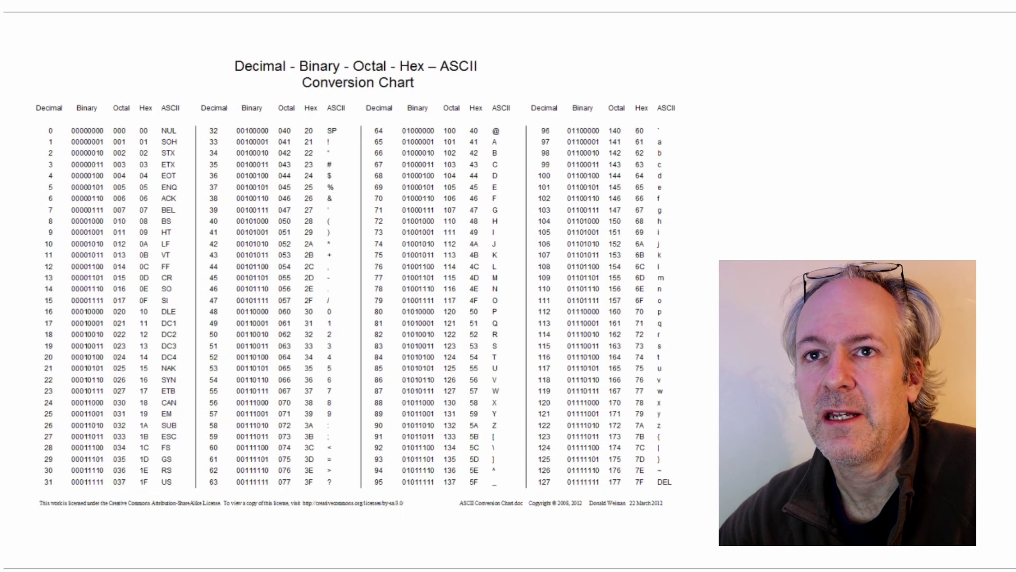
{"action": "key", "text": "alt+Tab"}
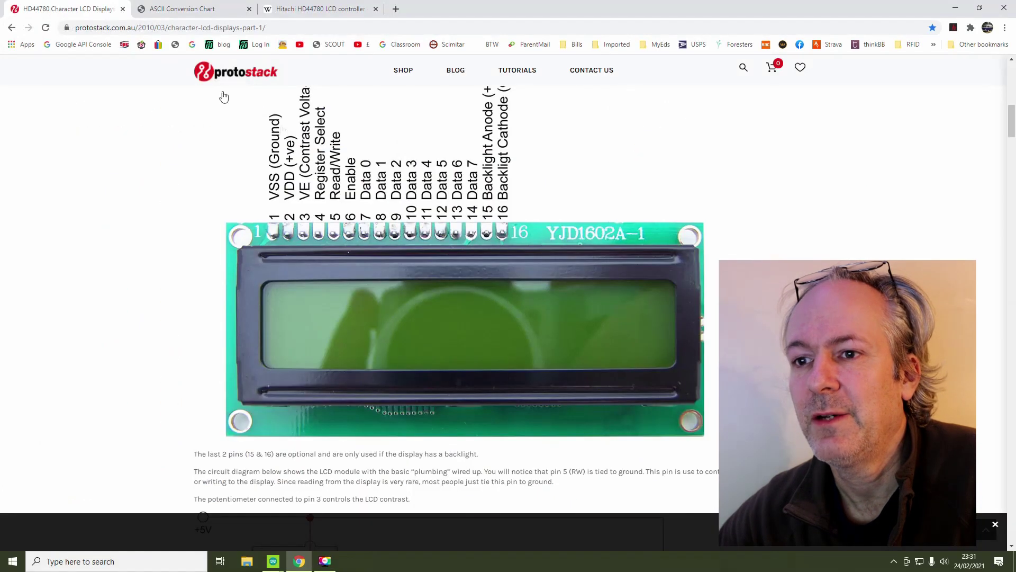
{"action": "scroll", "coordinate": [361, 213], "scroll_direction": "down", "scroll_amount": 4}
{"action": "scroll", "coordinate": [361, 213], "scroll_direction": "down", "scroll_amount": 4}
{"action": "scroll", "coordinate": [361, 213], "scroll_direction": "down", "scroll_amount": 4}
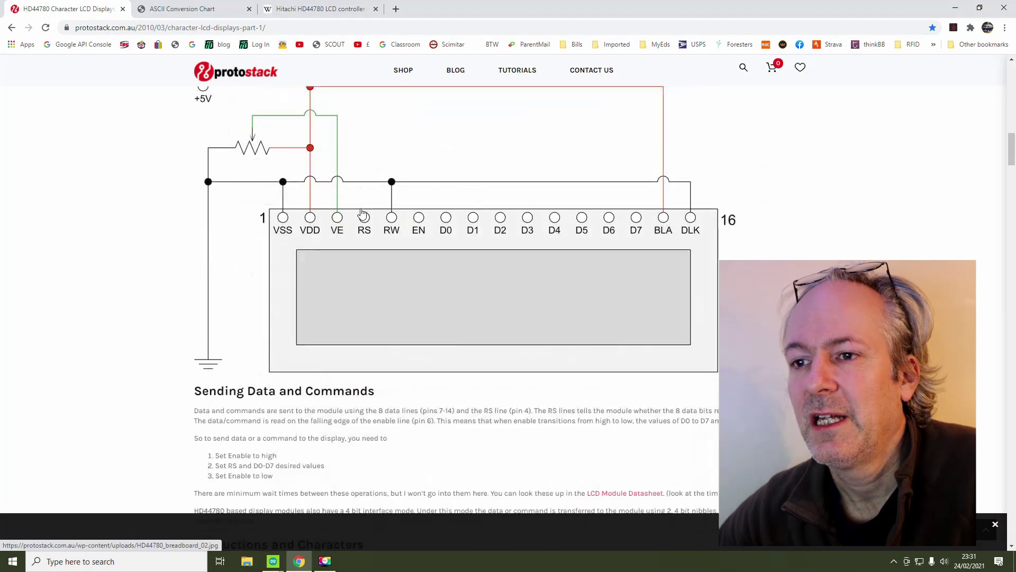
{"action": "scroll", "coordinate": [361, 213], "scroll_direction": "down", "scroll_amount": 4}
{"action": "scroll", "coordinate": [361, 213], "scroll_direction": "down", "scroll_amount": 5}
{"action": "scroll", "coordinate": [362, 214], "scroll_direction": "down", "scroll_amount": 5}
{"action": "scroll", "coordinate": [362, 213], "scroll_direction": "down", "scroll_amount": 5}
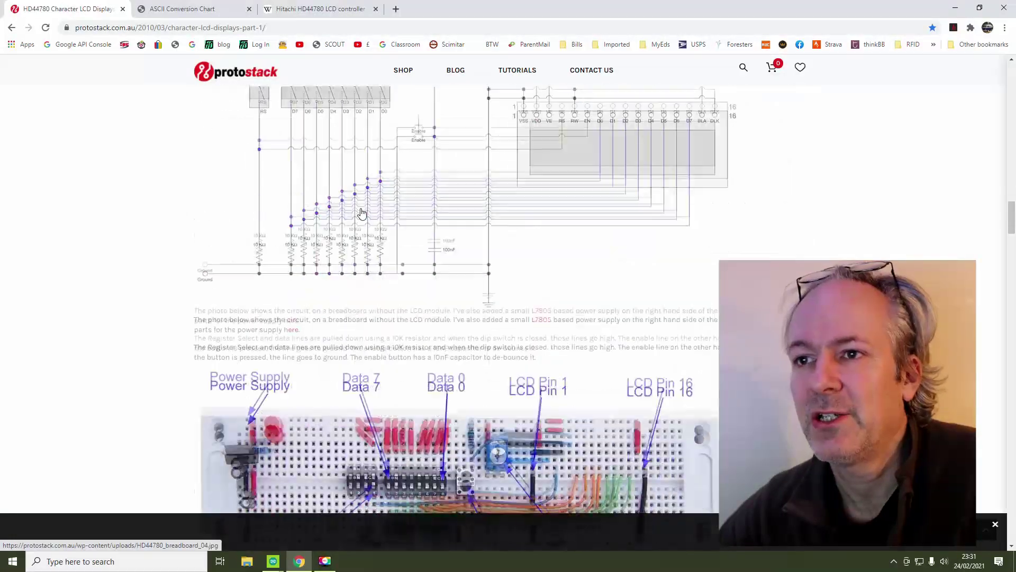
{"action": "scroll", "coordinate": [362, 213], "scroll_direction": "down", "scroll_amount": 4}
{"action": "scroll", "coordinate": [361, 213], "scroll_direction": "down", "scroll_amount": 2}
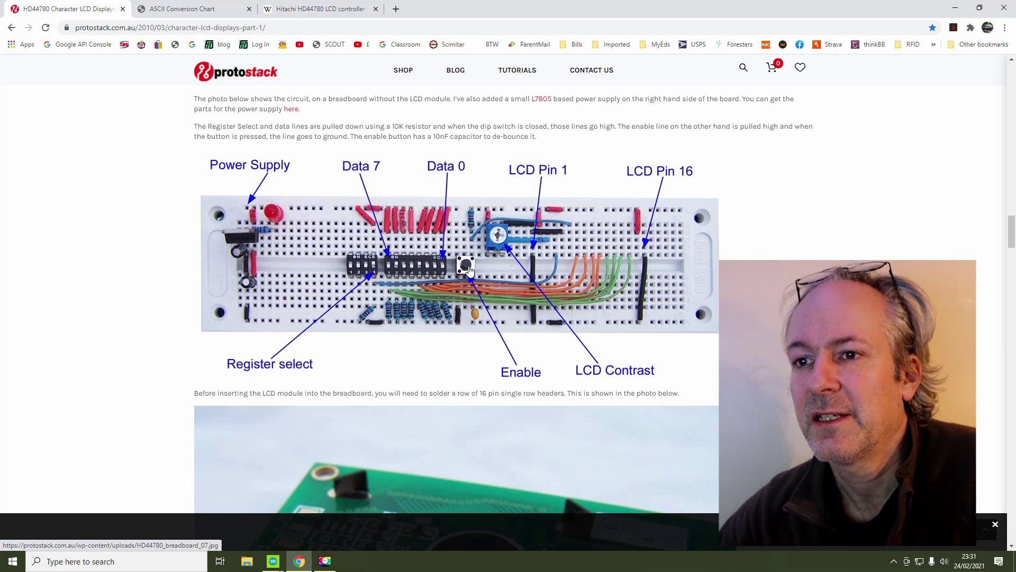
{"action": "scroll", "coordinate": [469, 271], "scroll_direction": "down", "scroll_amount": 5}
{"action": "scroll", "coordinate": [469, 270], "scroll_direction": "down", "scroll_amount": 5}
{"action": "scroll", "coordinate": [469, 270], "scroll_direction": "down", "scroll_amount": 5}
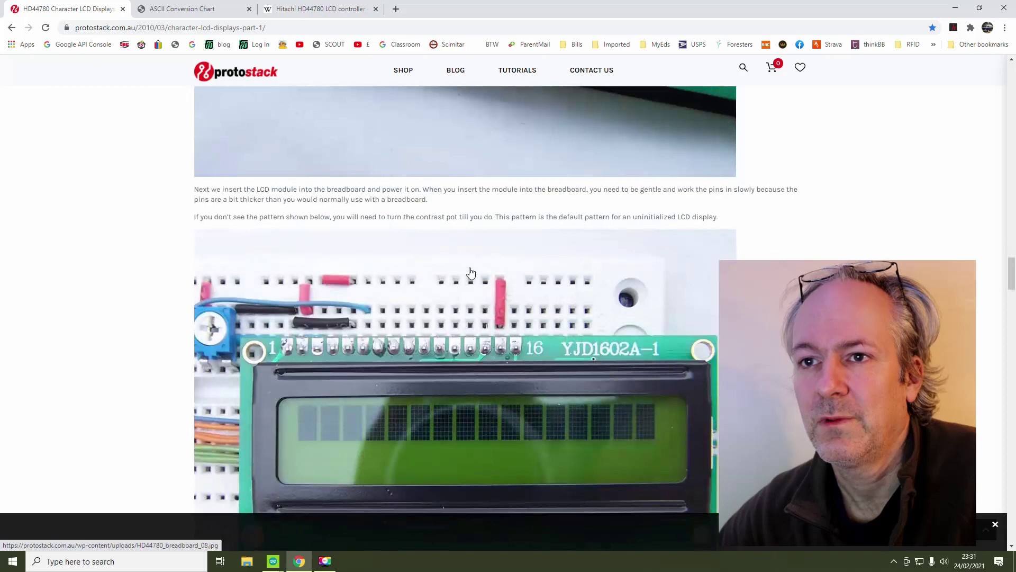
{"action": "scroll", "coordinate": [471, 275], "scroll_direction": "down", "scroll_amount": 6}
{"action": "scroll", "coordinate": [471, 275], "scroll_direction": "down", "scroll_amount": 5}
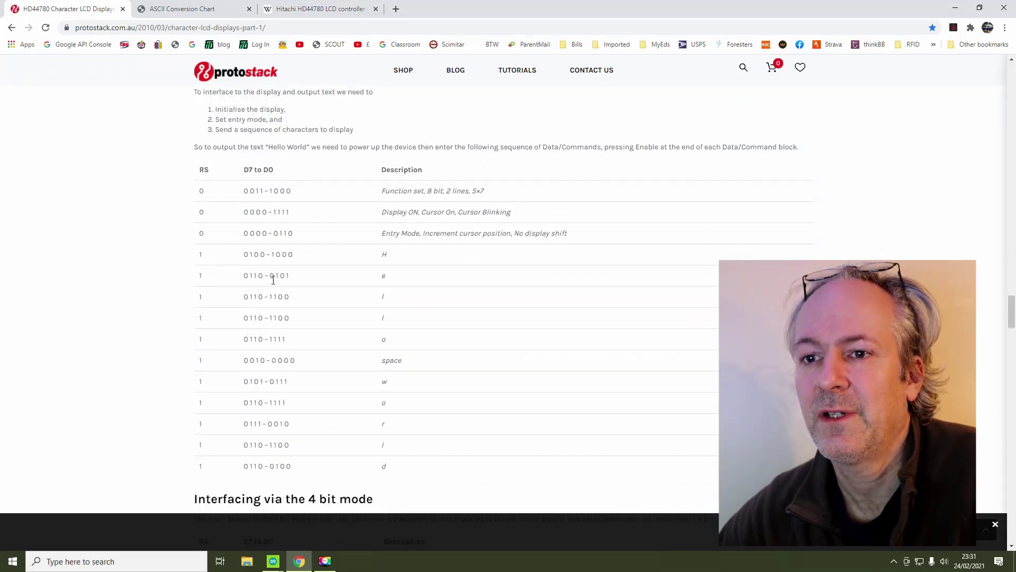
{"action": "scroll", "coordinate": [268, 242], "scroll_direction": "up", "scroll_amount": 2}
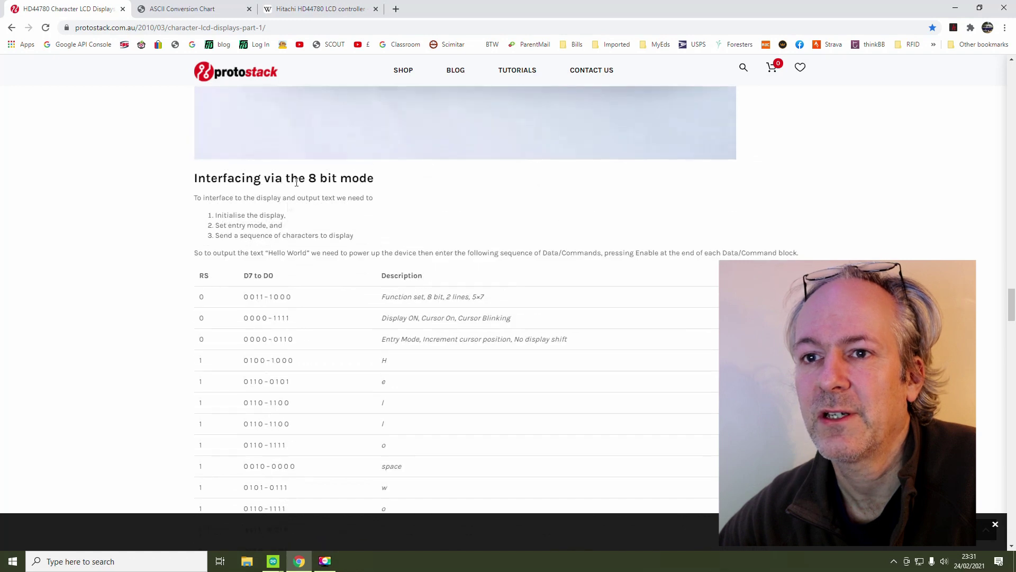
{"action": "scroll", "coordinate": [296, 185], "scroll_direction": "down", "scroll_amount": 5}
{"action": "scroll", "coordinate": [296, 184], "scroll_direction": "down", "scroll_amount": 4}
{"action": "scroll", "coordinate": [318, 191], "scroll_direction": "down", "scroll_amount": 2}
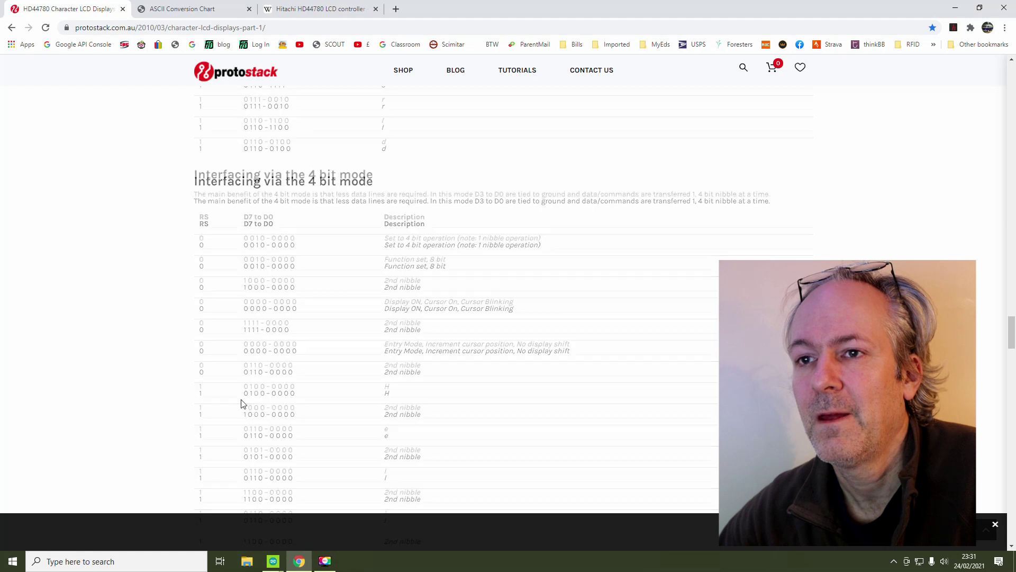
{"action": "scroll", "coordinate": [307, 390], "scroll_direction": "down", "scroll_amount": 2}
{"action": "scroll", "coordinate": [402, 403], "scroll_direction": "up", "scroll_amount": 3}
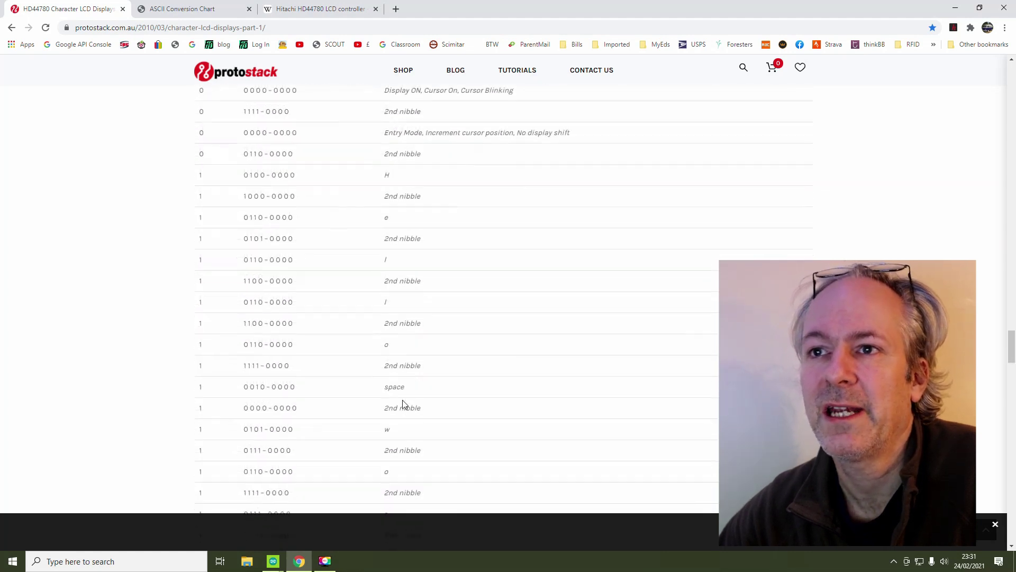
{"action": "scroll", "coordinate": [402, 403], "scroll_direction": "up", "scroll_amount": 3}
{"action": "scroll", "coordinate": [402, 403], "scroll_direction": "up", "scroll_amount": 4}
{"action": "scroll", "coordinate": [402, 394], "scroll_direction": "up", "scroll_amount": 2}
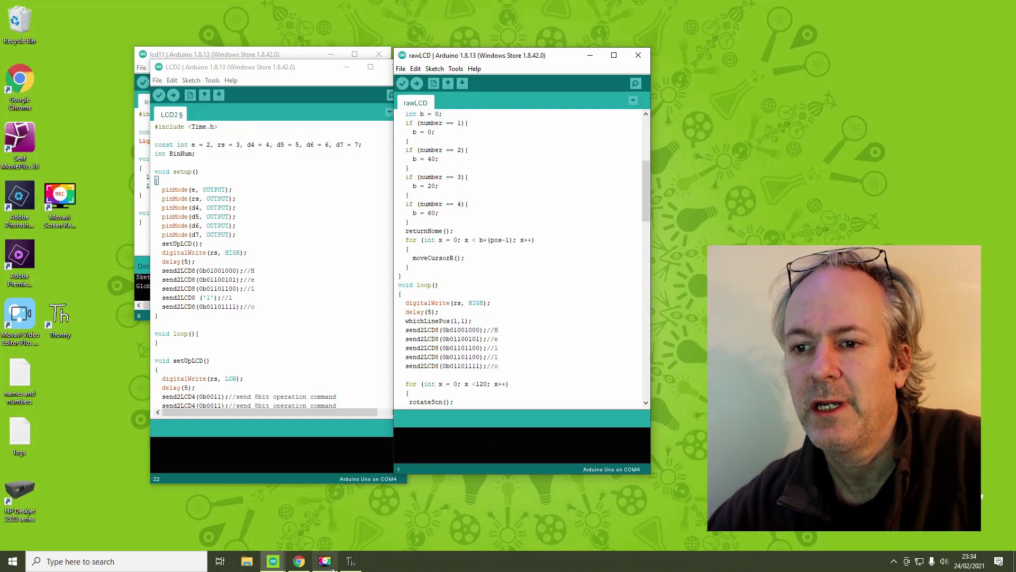
Bring up Thonny's LCD2.py for the Pico, showing pin setup, pulseE and send2LCD4
{"action": "left_click", "coordinate": [351, 562]}
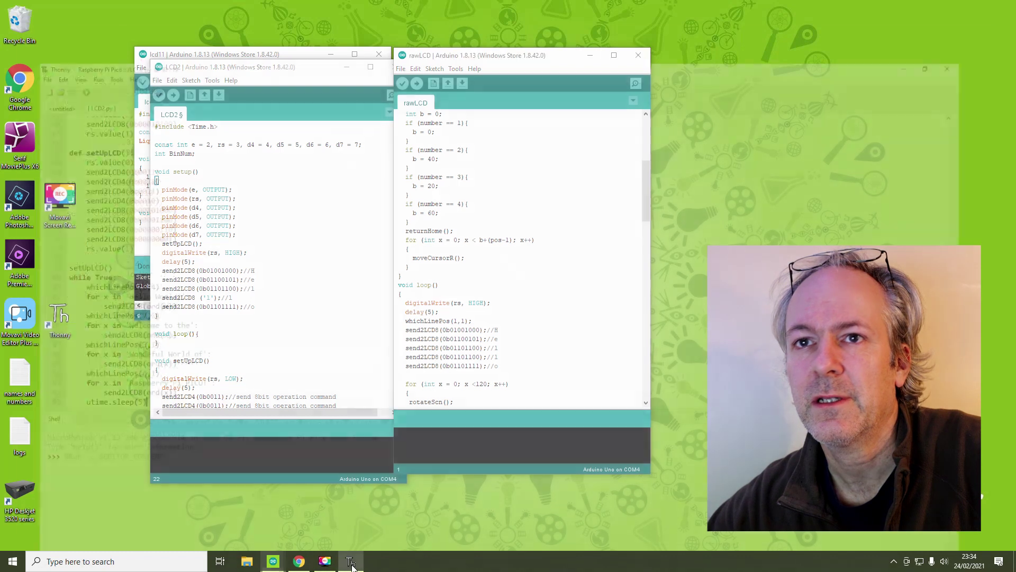
{"action": "scroll", "coordinate": [282, 273], "scroll_direction": "up", "scroll_amount": 5}
{"action": "scroll", "coordinate": [282, 274], "scroll_direction": "up", "scroll_amount": 5}
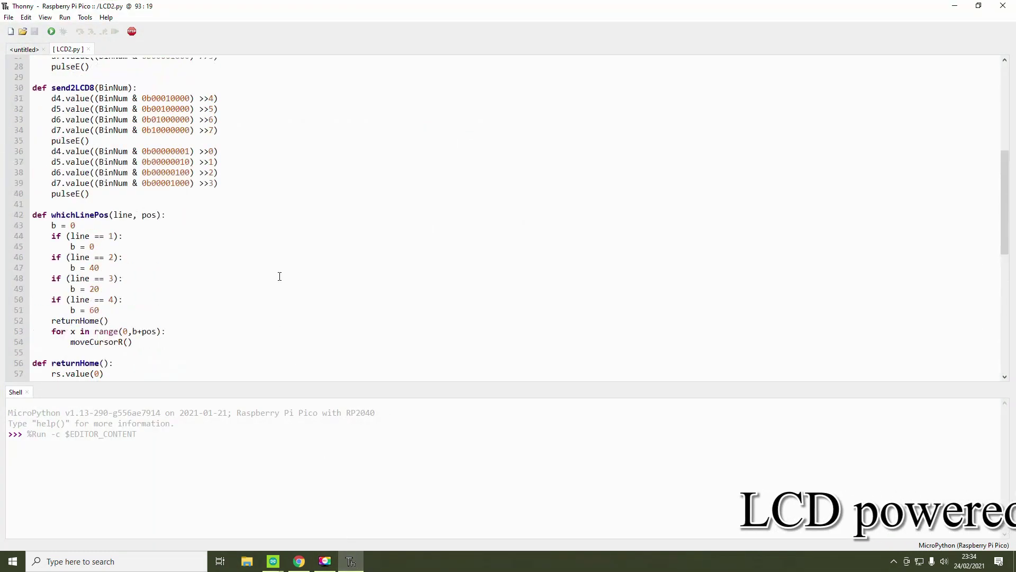
{"action": "scroll", "coordinate": [282, 274], "scroll_direction": "up", "scroll_amount": 5}
{"action": "scroll", "coordinate": [281, 273], "scroll_direction": "up", "scroll_amount": 5}
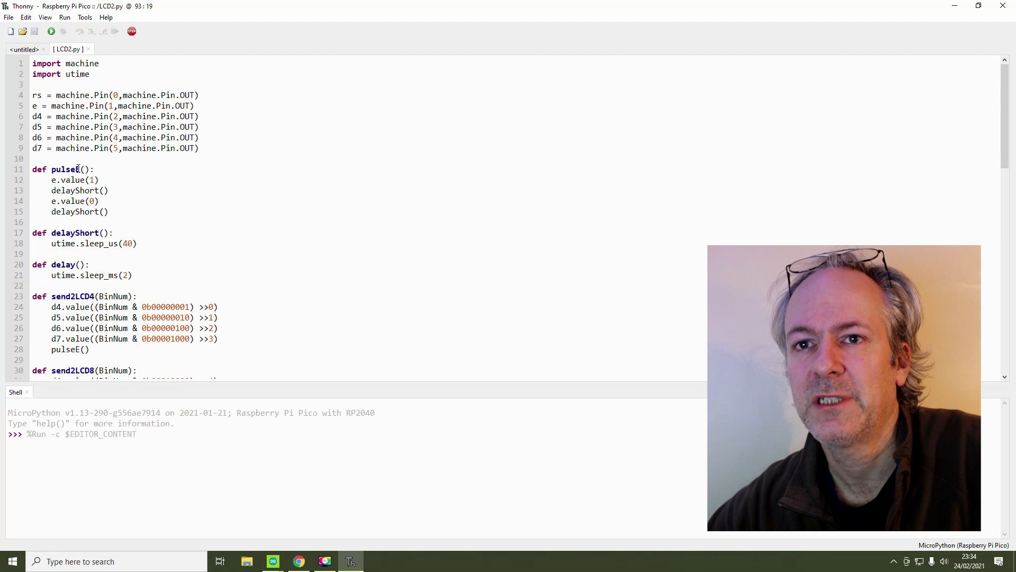
{"action": "scroll", "coordinate": [102, 232], "scroll_direction": "down", "scroll_amount": 2}
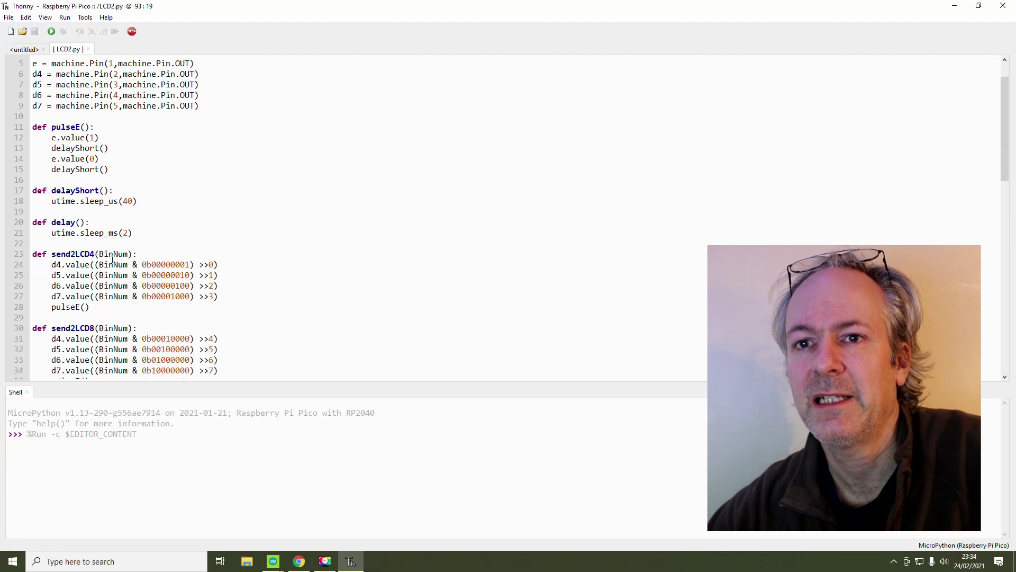
{"action": "scroll", "coordinate": [102, 232], "scroll_direction": "down", "scroll_amount": 1}
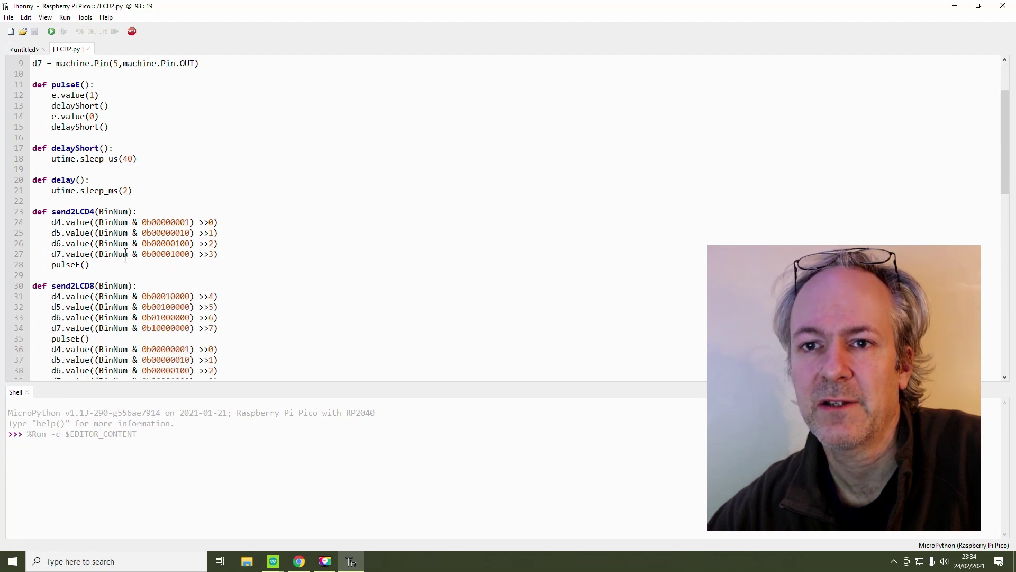
{"action": "scroll", "coordinate": [128, 262], "scroll_direction": "down", "scroll_amount": 3}
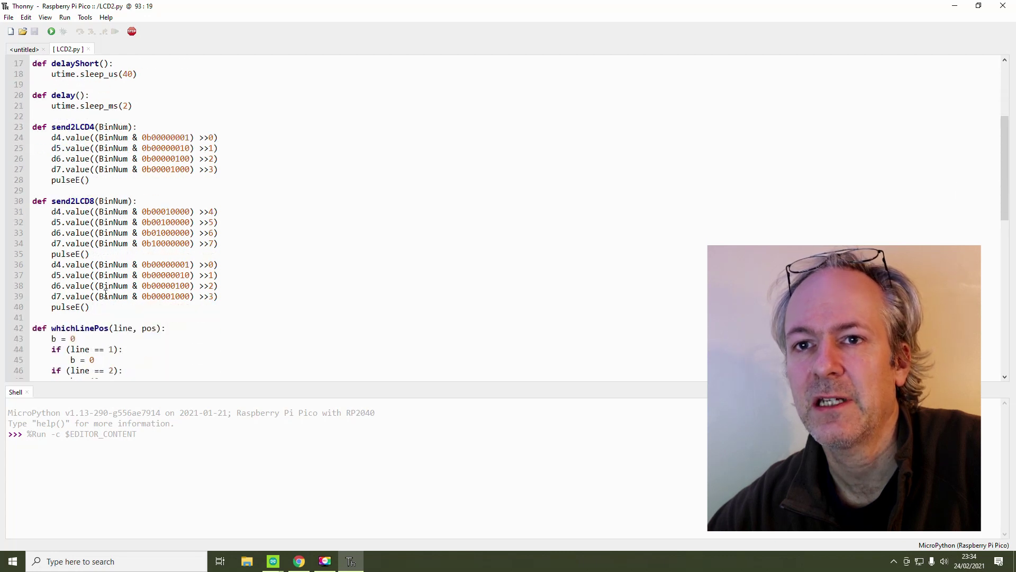
{"action": "scroll", "coordinate": [104, 296], "scroll_direction": "down", "scroll_amount": 3}
{"action": "scroll", "coordinate": [96, 238], "scroll_direction": "down", "scroll_amount": 1}
{"action": "scroll", "coordinate": [92, 225], "scroll_direction": "down", "scroll_amount": 2}
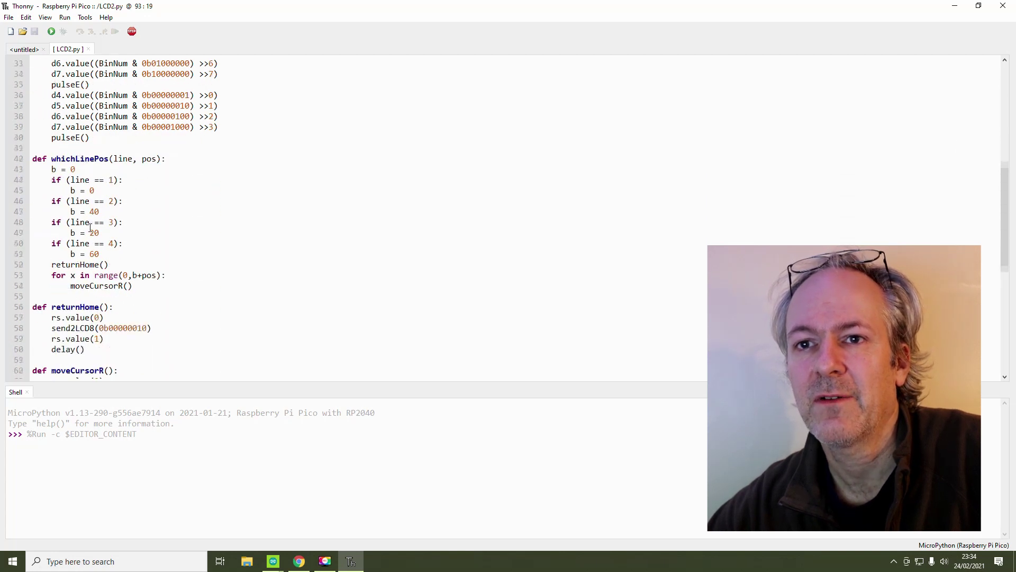
{"action": "scroll", "coordinate": [117, 275], "scroll_direction": "down", "scroll_amount": 2}
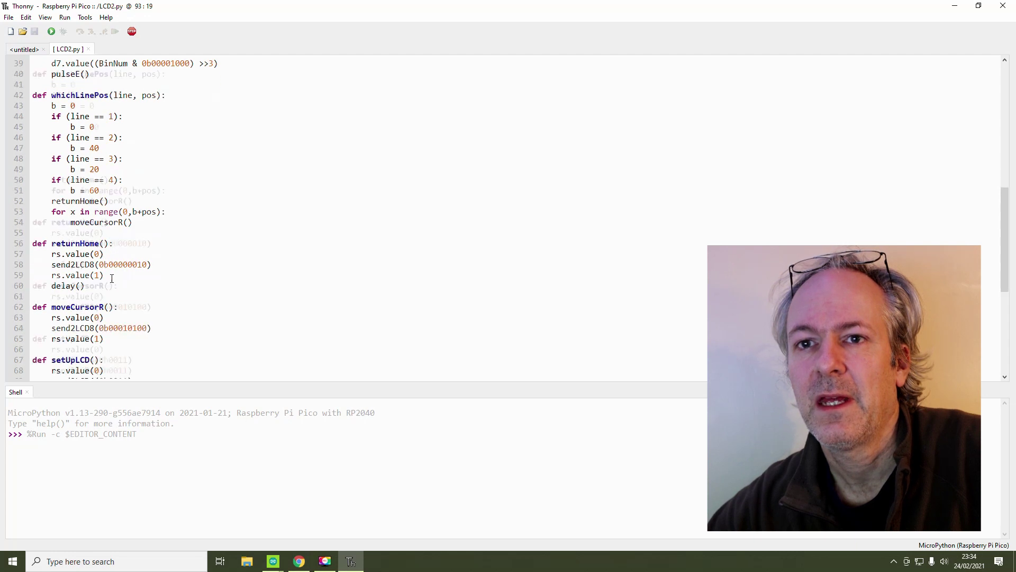
{"action": "scroll", "coordinate": [95, 239], "scroll_direction": "down", "scroll_amount": 1}
{"action": "scroll", "coordinate": [92, 211], "scroll_direction": "down", "scroll_amount": 1}
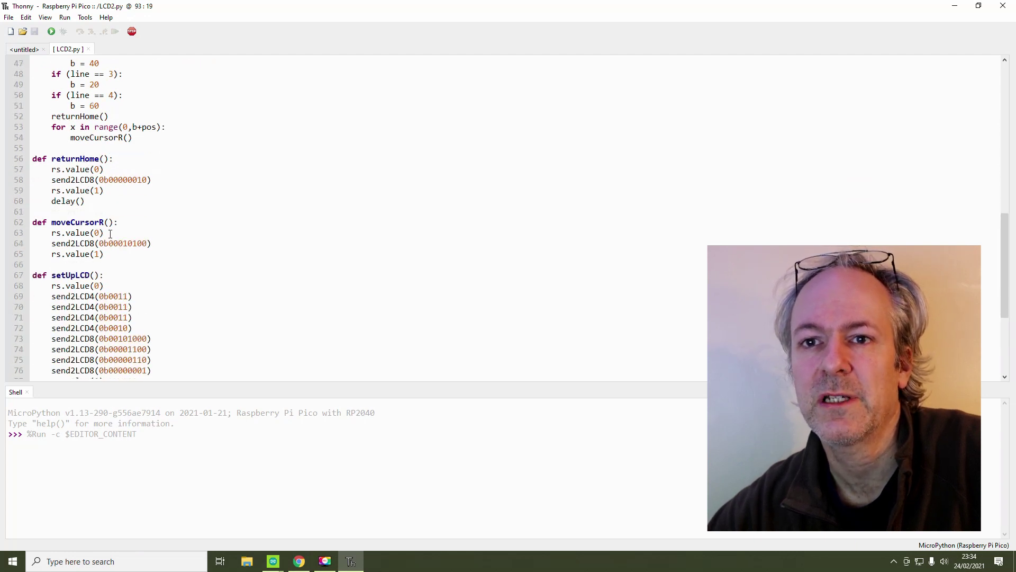
{"action": "scroll", "coordinate": [110, 233], "scroll_direction": "down", "scroll_amount": 2}
{"action": "scroll", "coordinate": [109, 233], "scroll_direction": "down", "scroll_amount": 1}
{"action": "scroll", "coordinate": [109, 233], "scroll_direction": "down", "scroll_amount": 1}
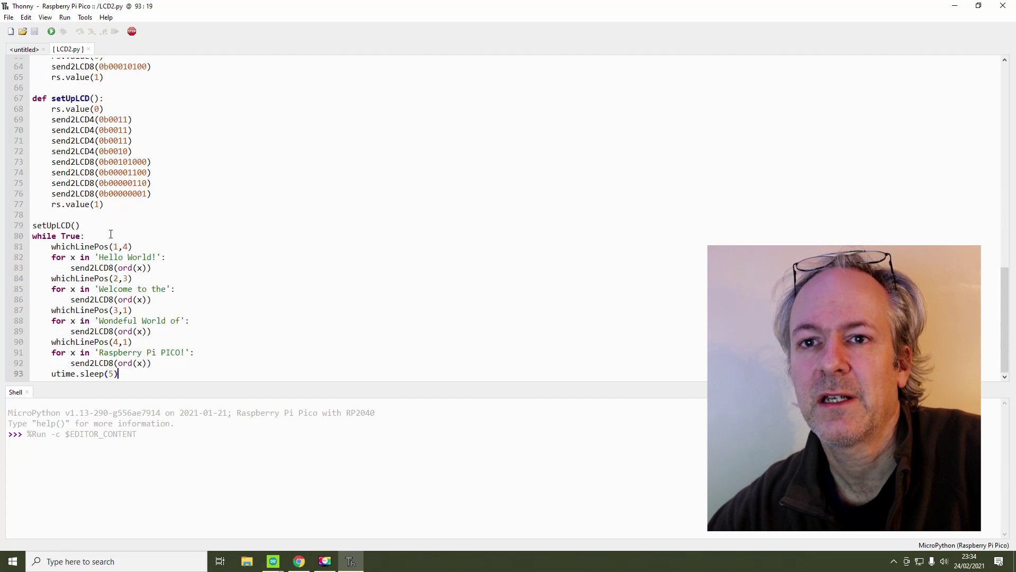